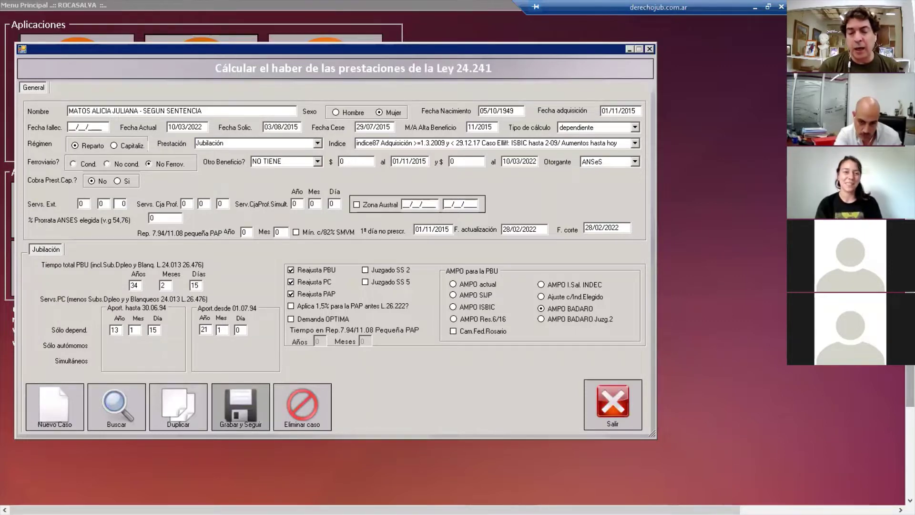
Save the open retirement benefit case and exit its calculation
click(241, 406)
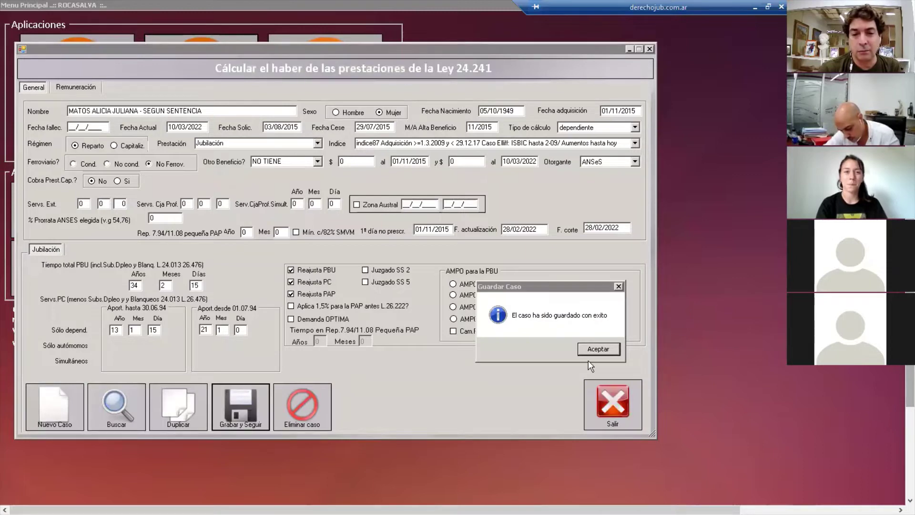
click(605, 349)
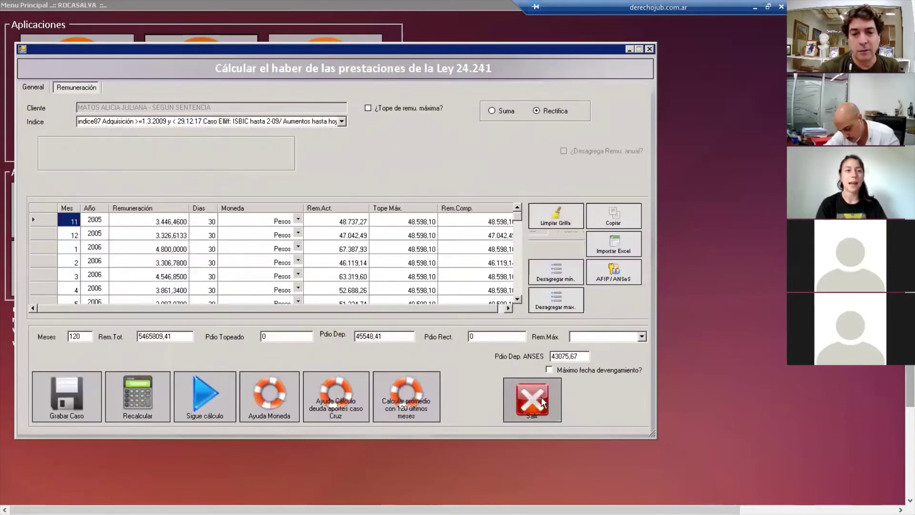
click(542, 397)
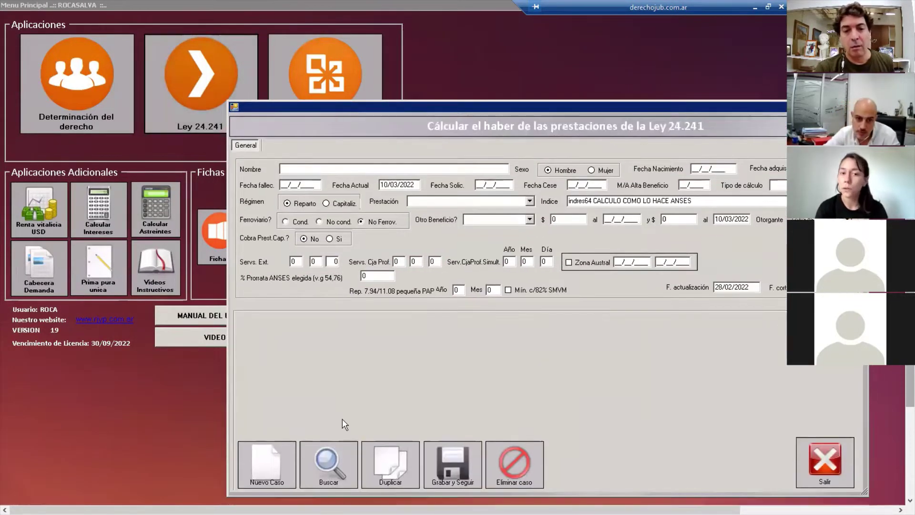
Search the saved cases by the client's surname and open the SEGUN SENTENCIA case
click(324, 444)
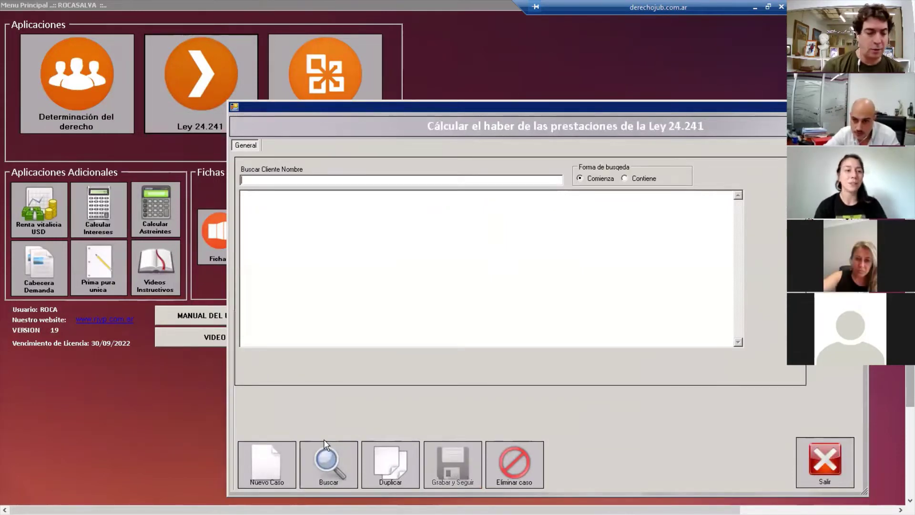
text(MATOS)
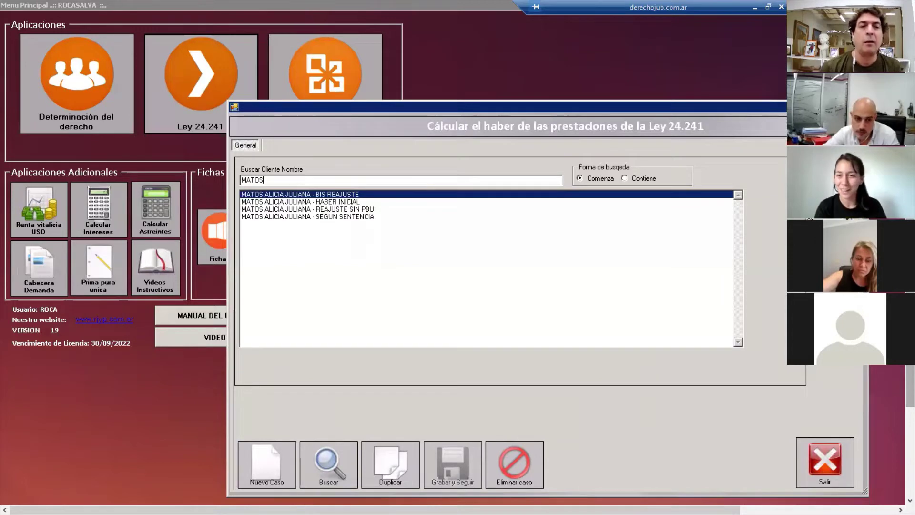
double_click(327, 219)
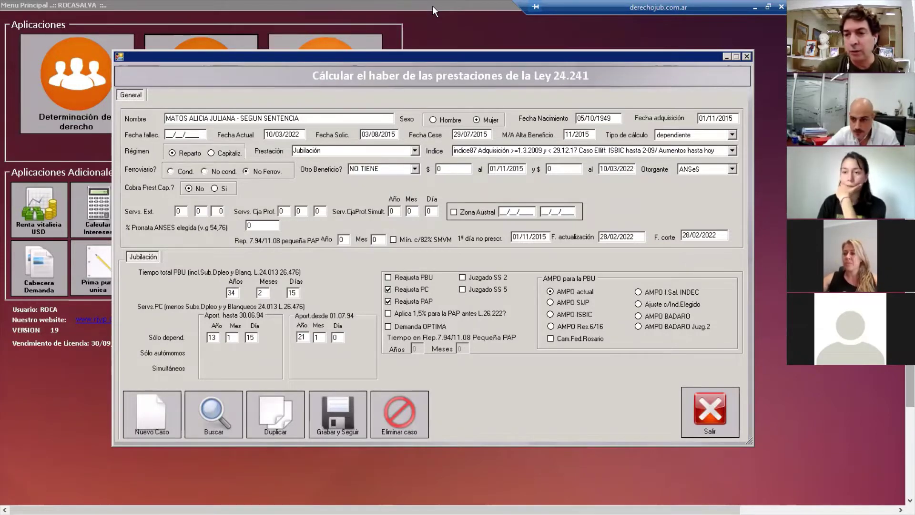
Save the SEGUN SENTENCIA case and proceed to its remunerations
click(343, 413)
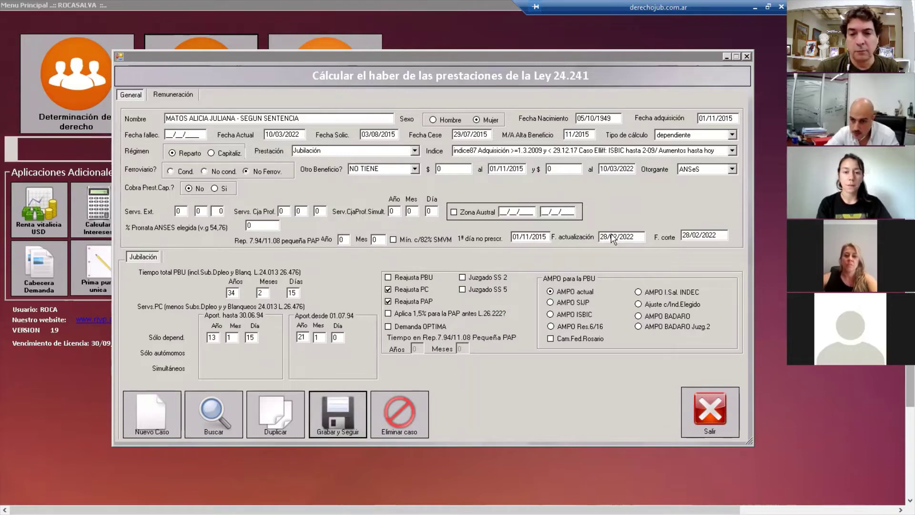
key(Return)
click(593, 348)
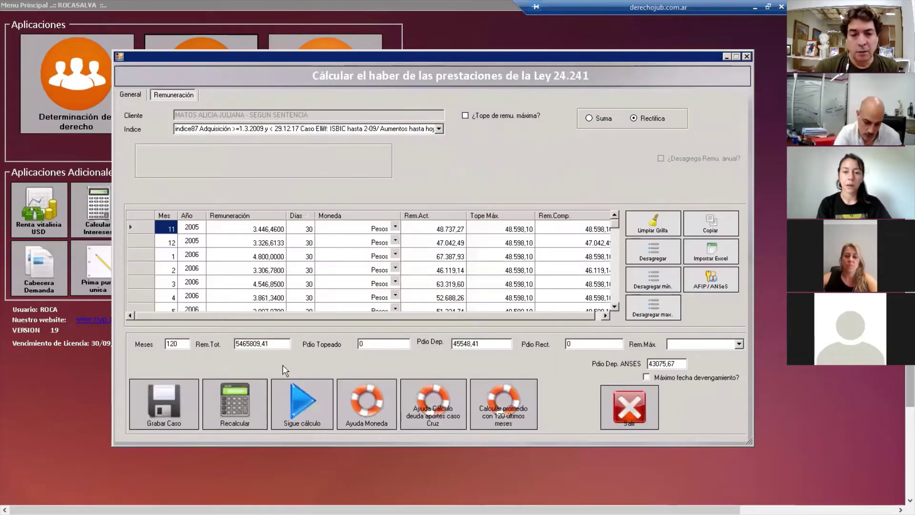
Continue the calculation using option 6 for only the maximum remuneration subject to contributions, and apply the Art. 25 monthly limit with CON TOPE
click(304, 417)
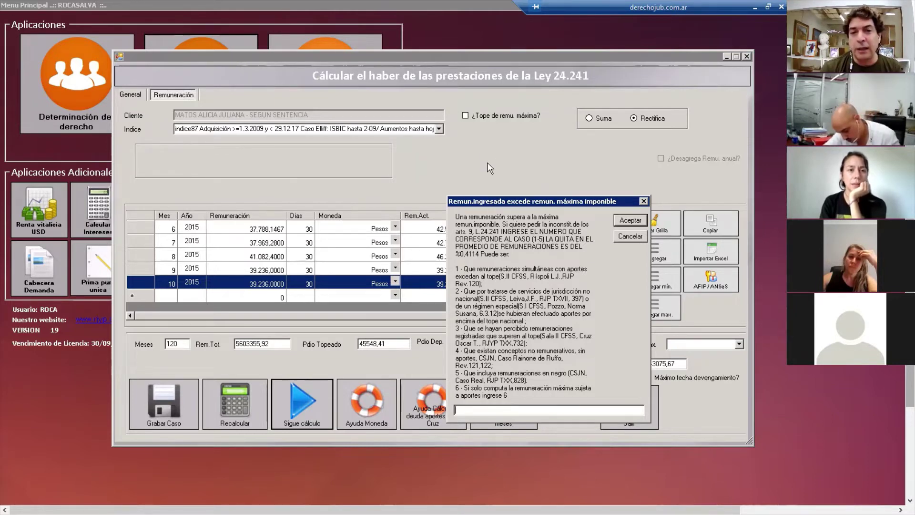
drag(495, 203, 487, 139)
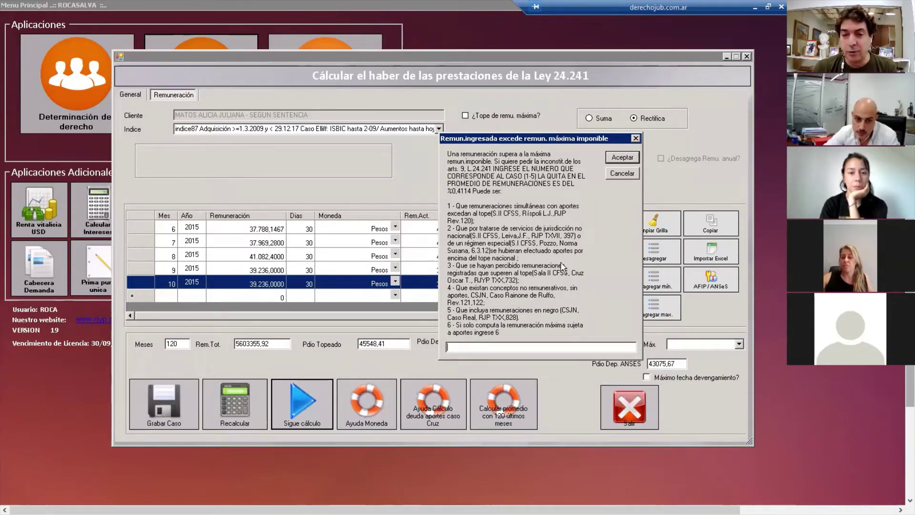
text(6)
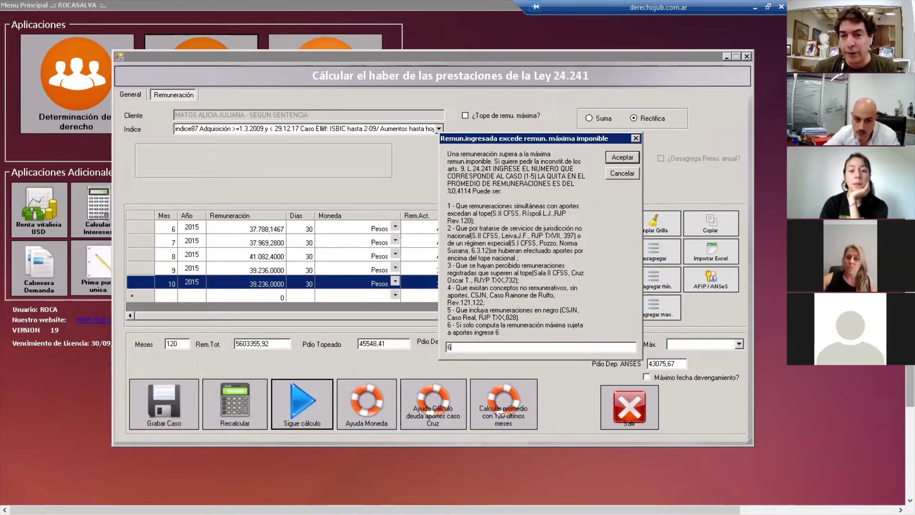
click(622, 157)
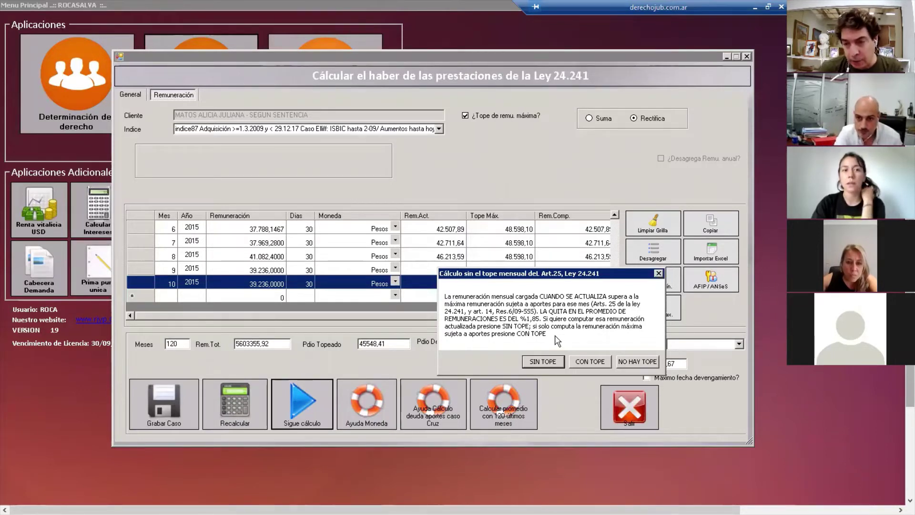
click(591, 362)
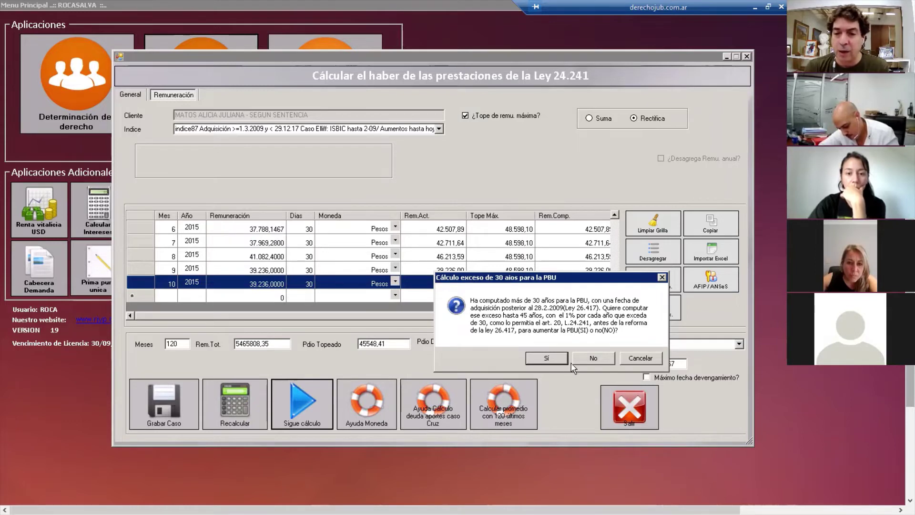
Decline computing the excess over 30 years for the PBU and answer 2 to calculate without Betancur
click(587, 361)
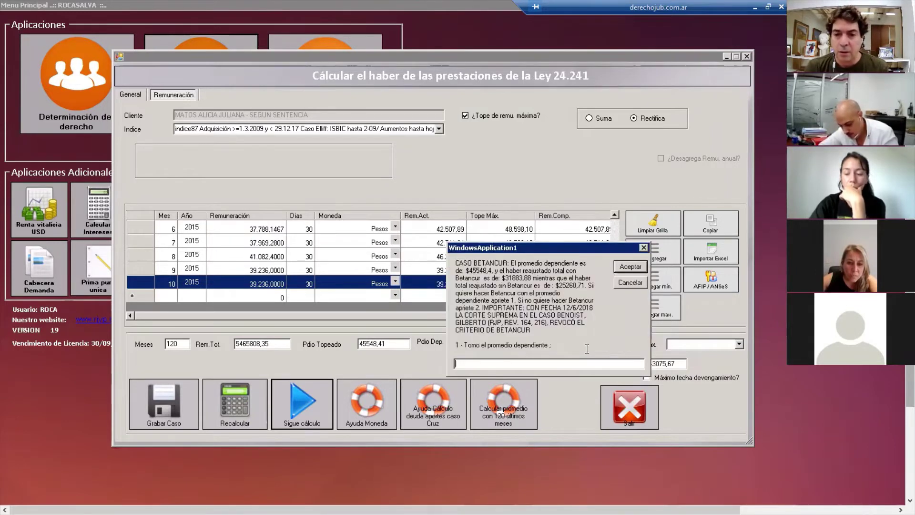
text(2)
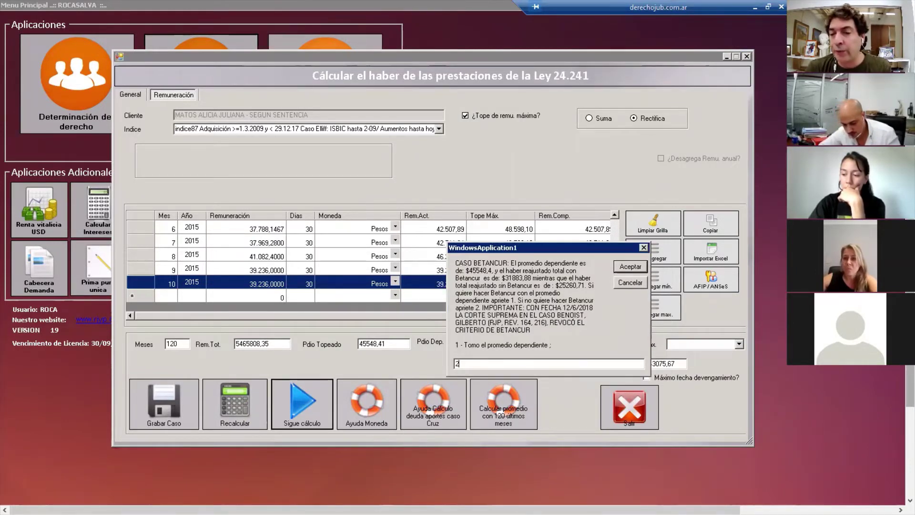
click(629, 268)
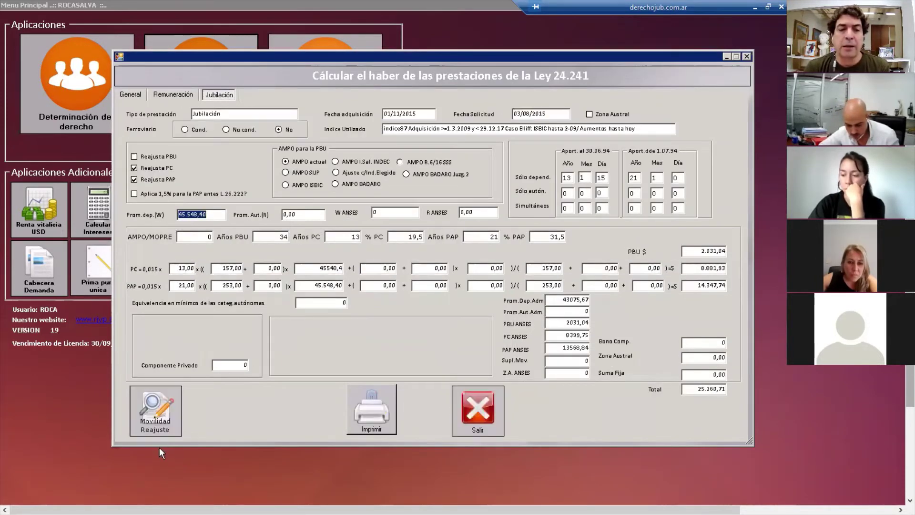
Generate the monthly mobility readjustment table for the benefit and check its amounts through February 2022
click(163, 413)
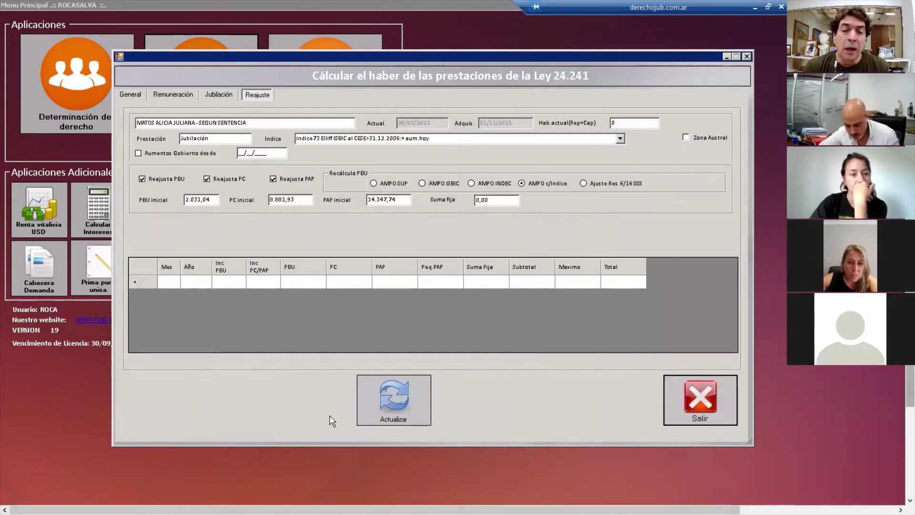
click(379, 399)
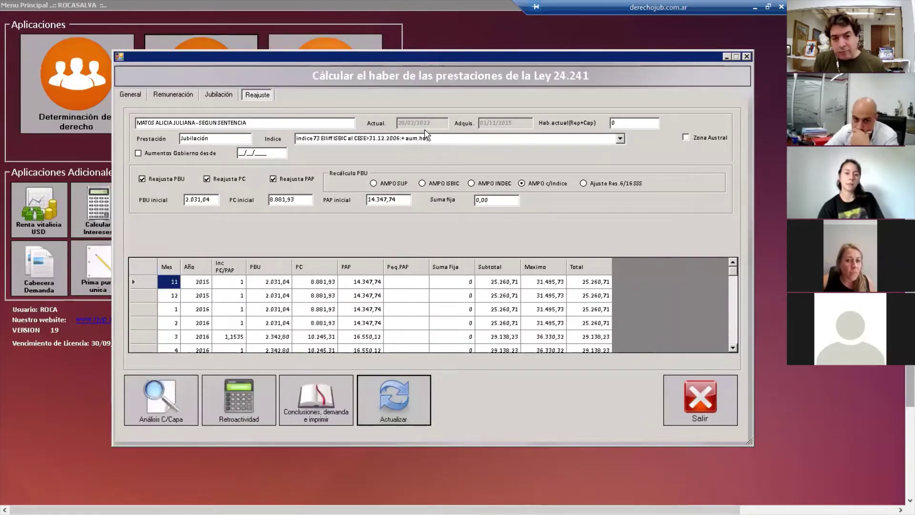
click(236, 337)
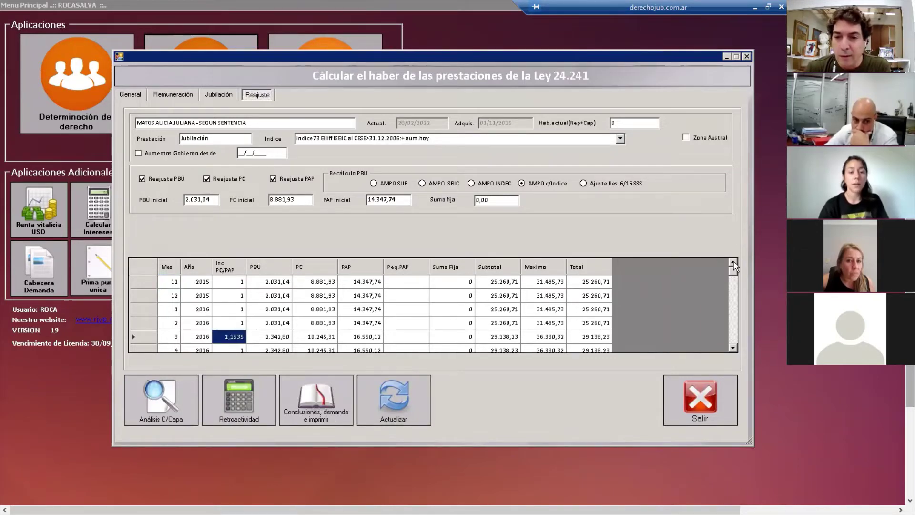
drag(733, 274, 729, 350)
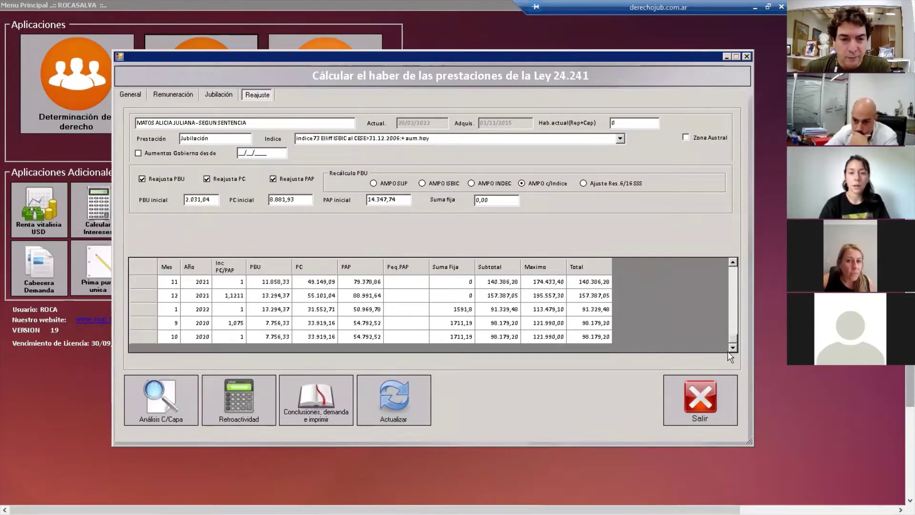
click(596, 324)
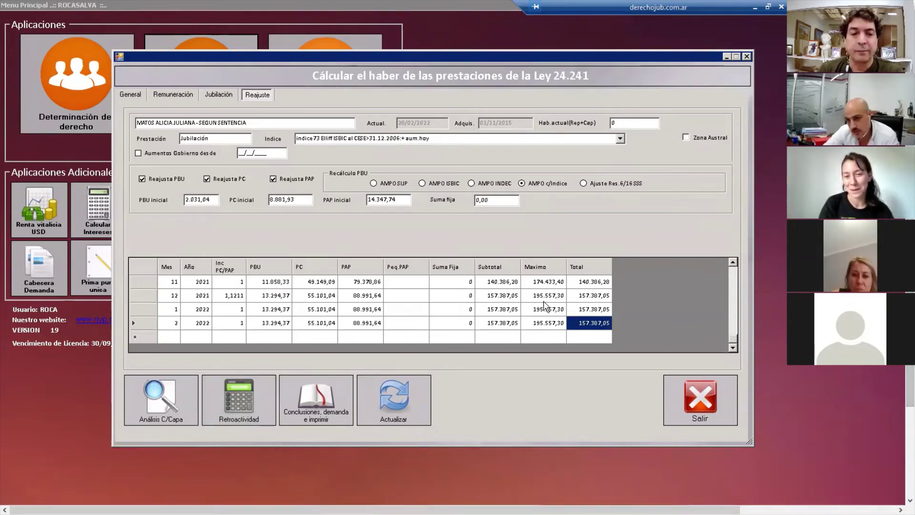
Open the retroactivity calculation and delete the March 2022 row from the received benefits table
click(236, 415)
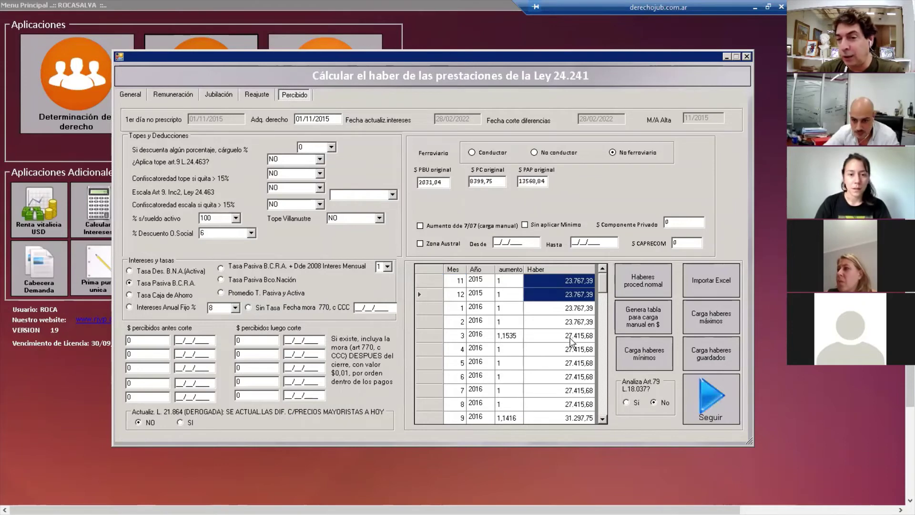
double_click(570, 289)
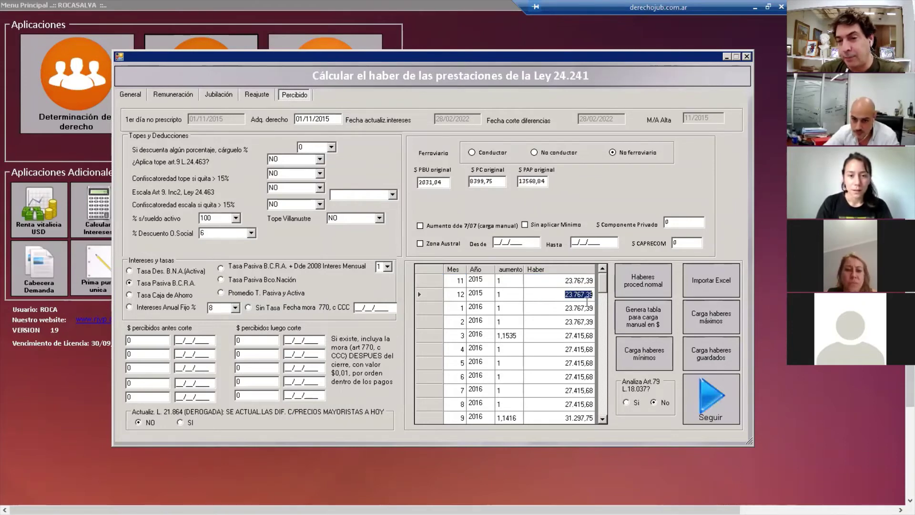
mouse_move(606, 289)
mouse_down()
mouse_move(603, 404)
mouse_move(602, 284)
mouse_up()
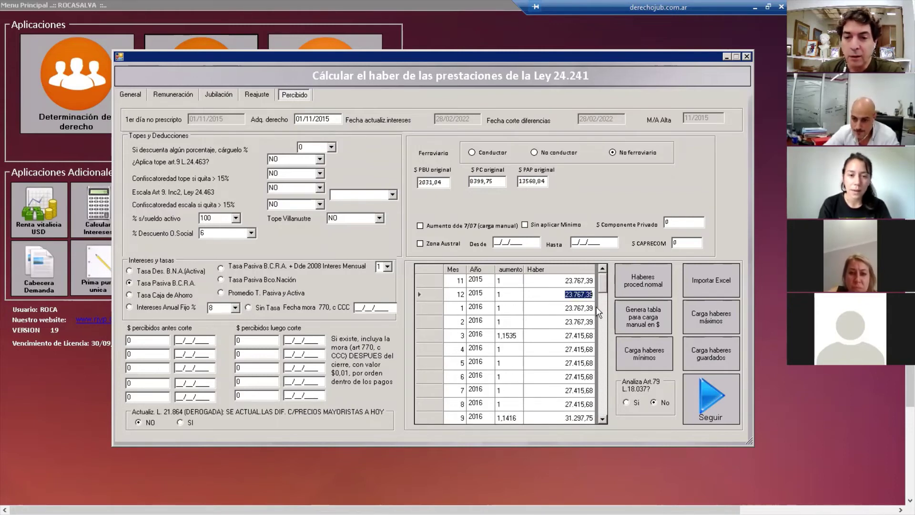
scroll(593, 284, down, 20)
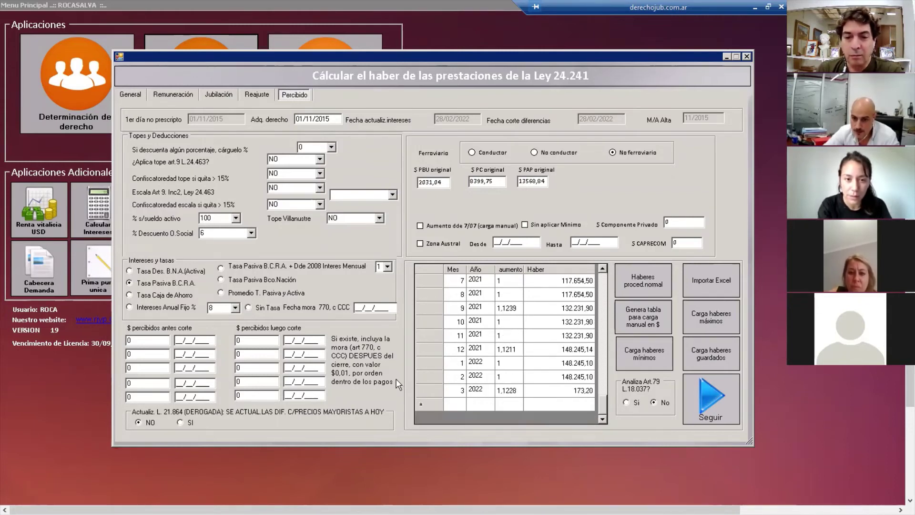
click(422, 390)
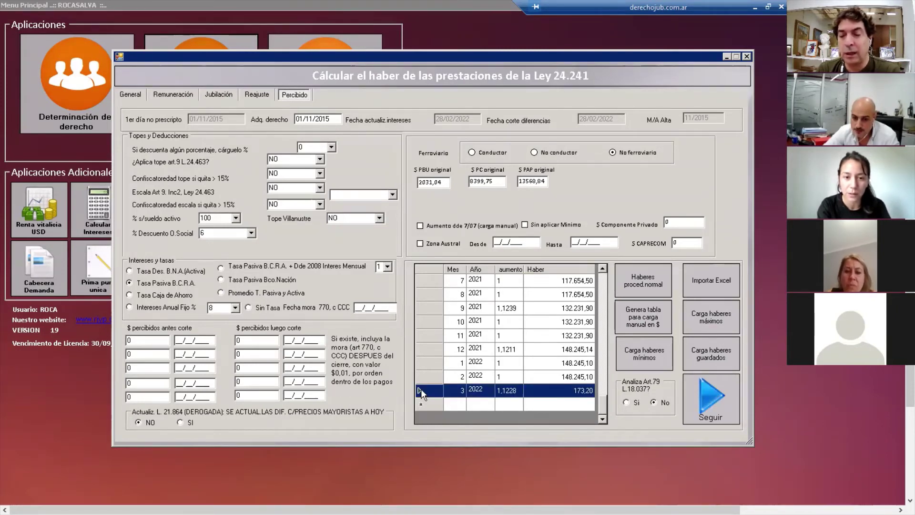
key(Delete)
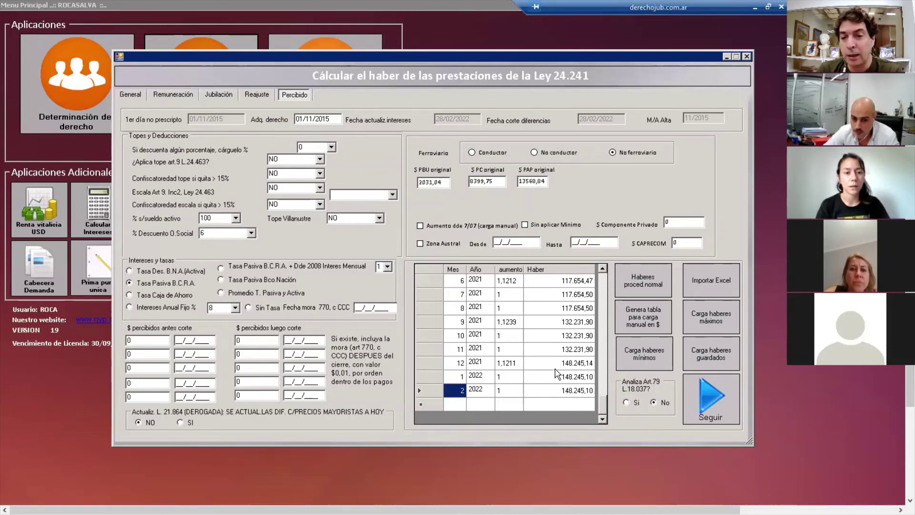
Review the received amounts for December 2021 and February 2022 and the first entry for payments received before the cutoff
click(567, 366)
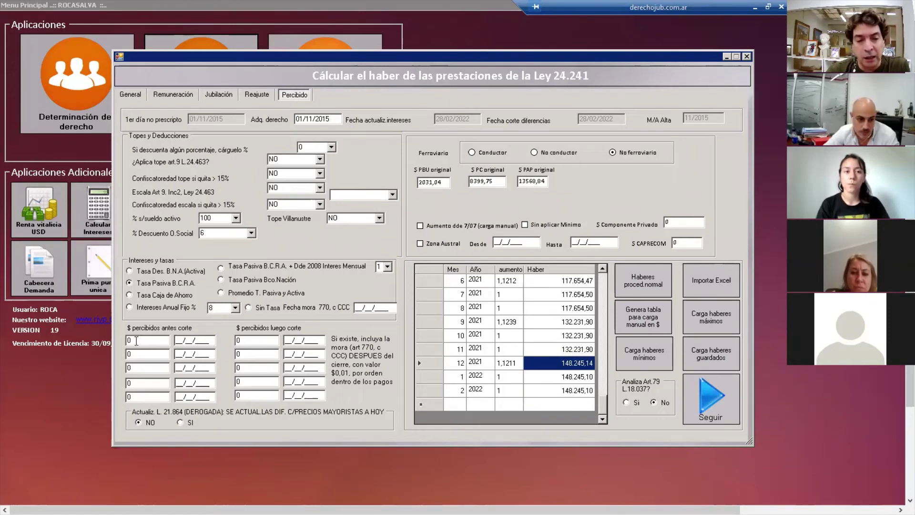
click(193, 340)
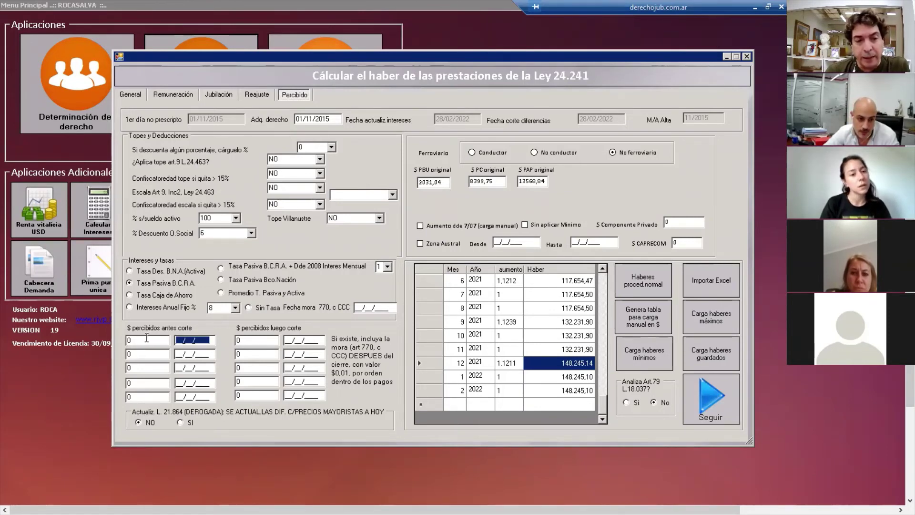
key(shift+Tab)
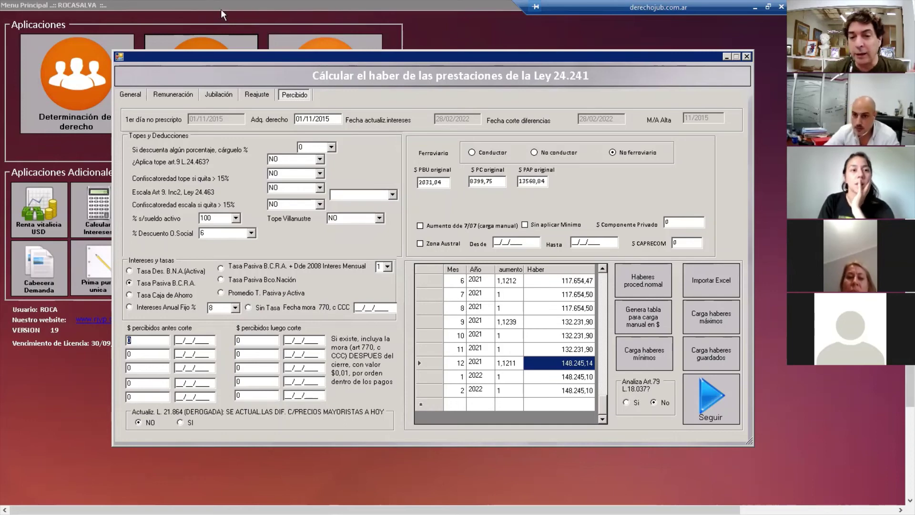
click(571, 391)
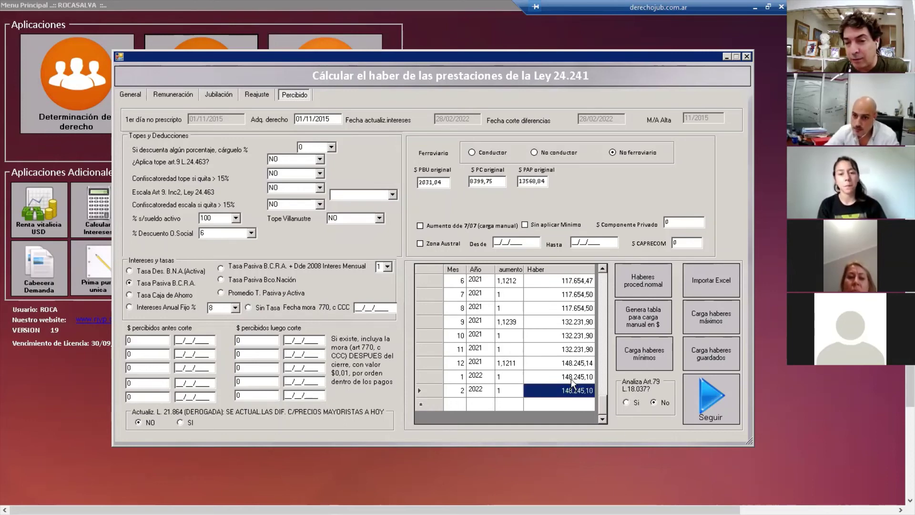